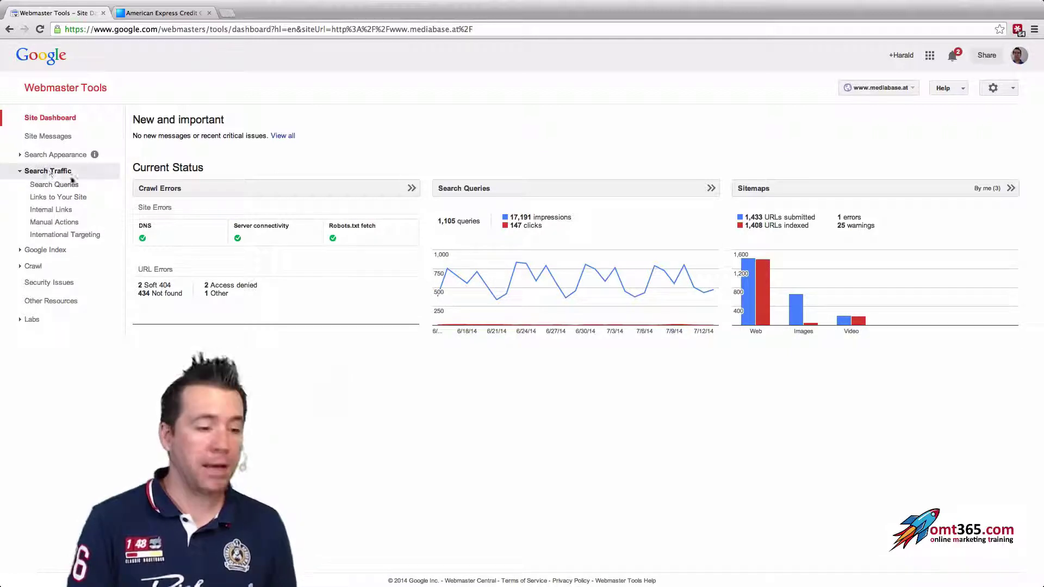
# Step: Open International Targeting and drill into the 'de-DE' - no return tags hreflang error
pyautogui.click(64, 234)
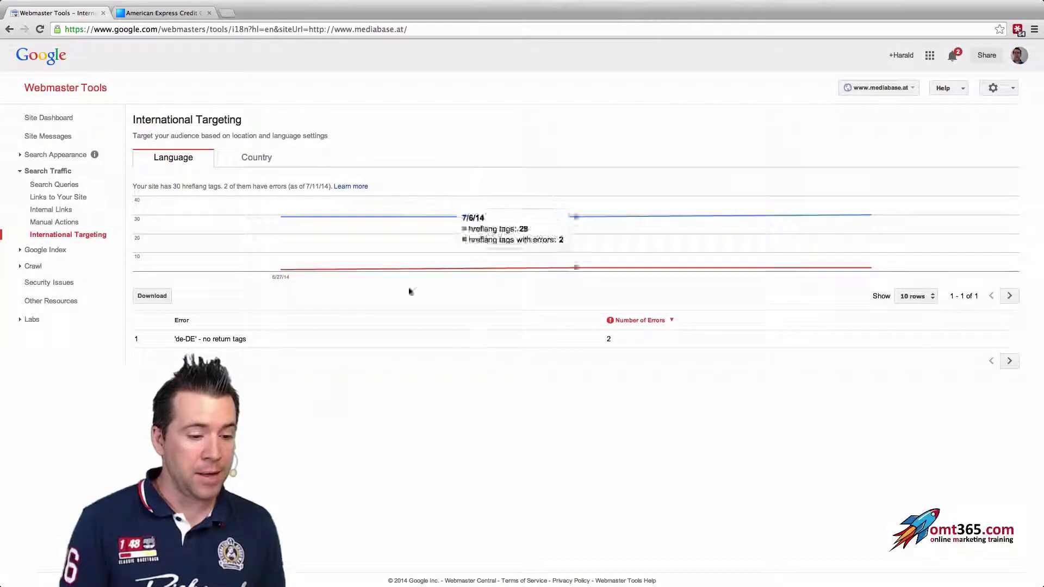
pyautogui.click(218, 339)
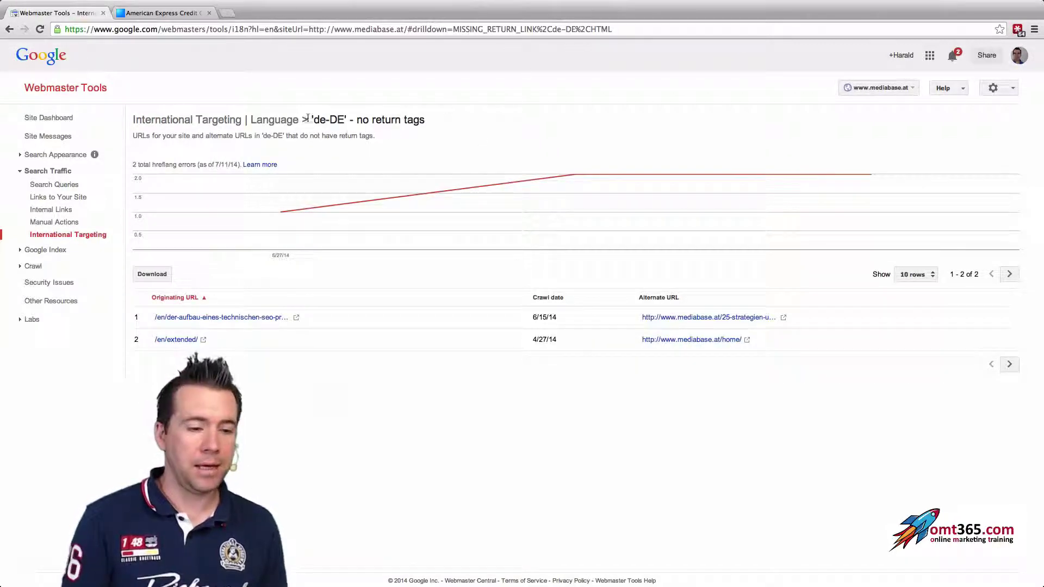
pyautogui.moveTo(313, 119); pyautogui.dragTo(345, 120)
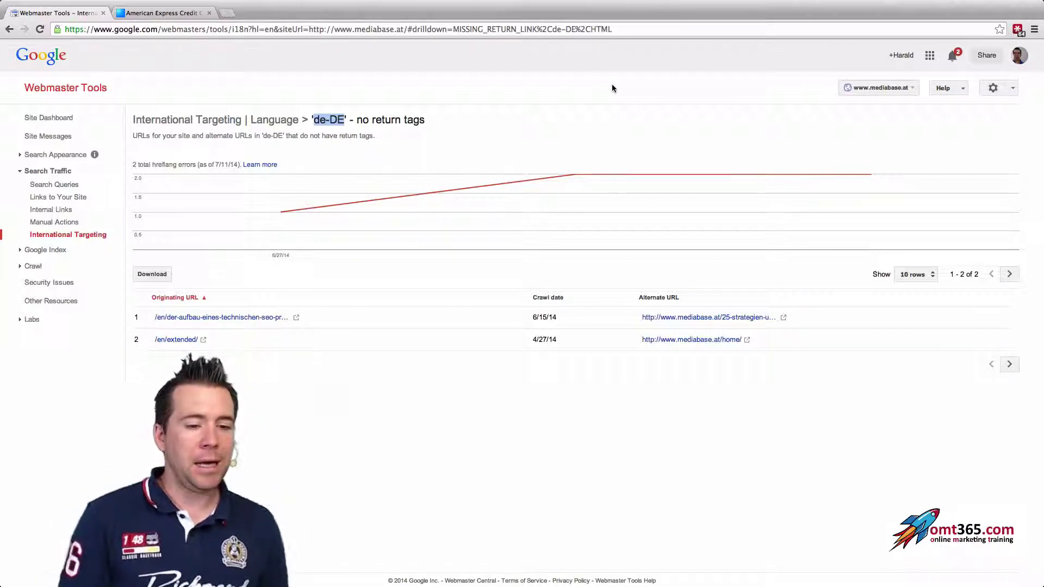
pyautogui.click(323, 123)
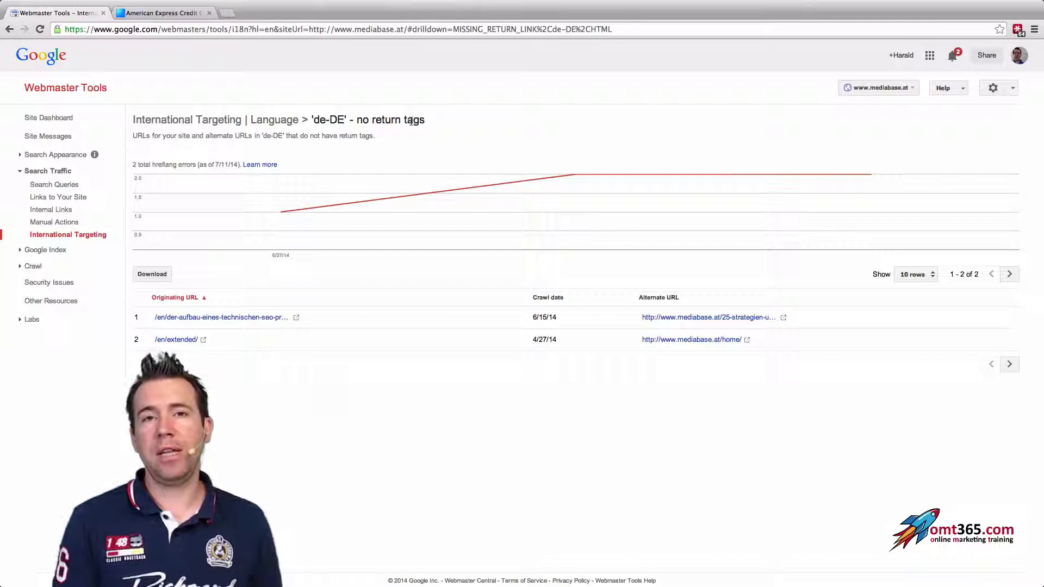
pyautogui.doubleClick(337, 120)
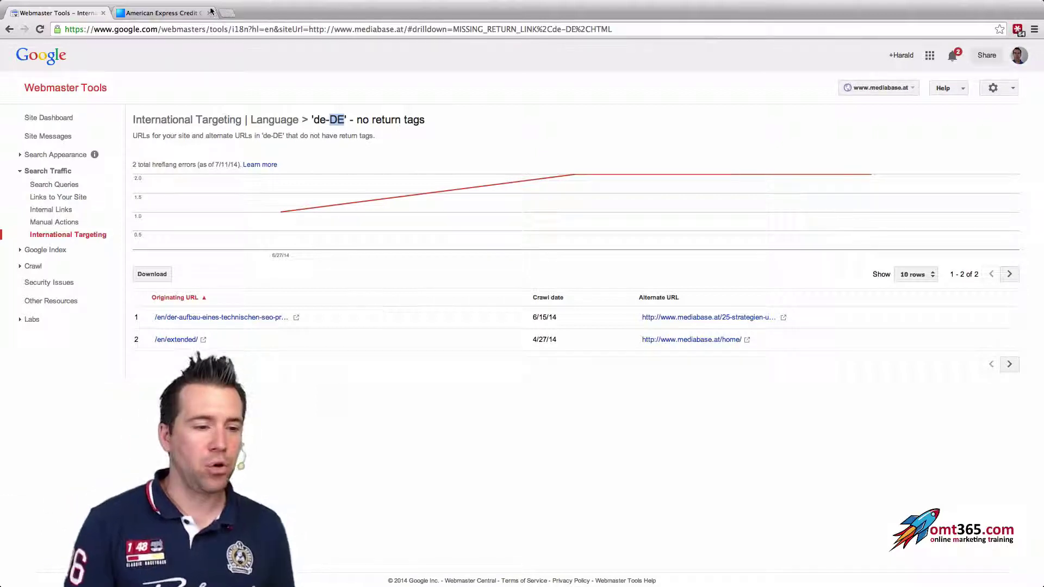
# Step: View the American Express homepage's page source and highlight its block of hreflang link lines
pyautogui.click(174, 15)
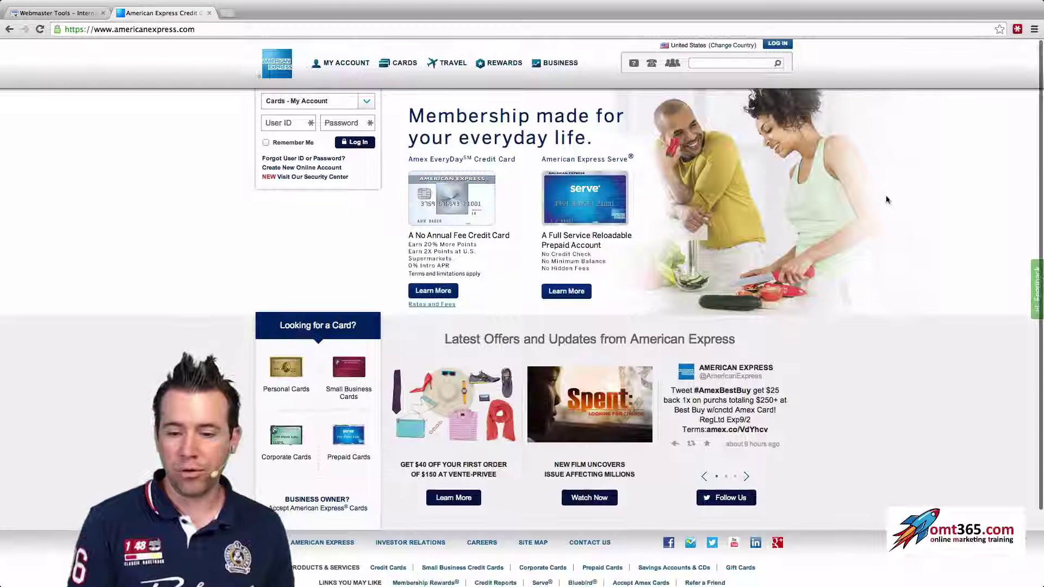
pyautogui.rightClick(887, 200)
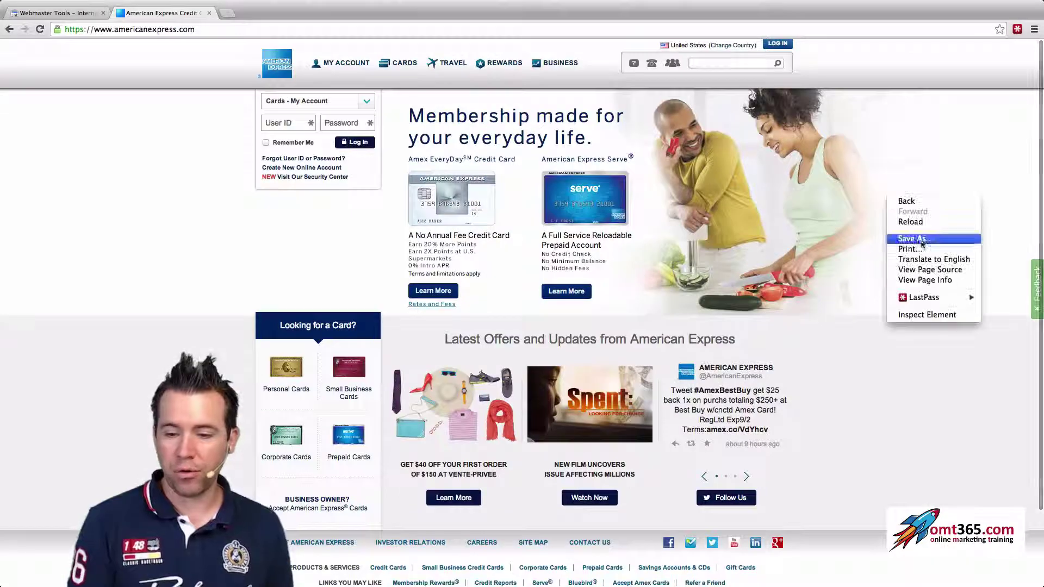
pyautogui.click(950, 269)
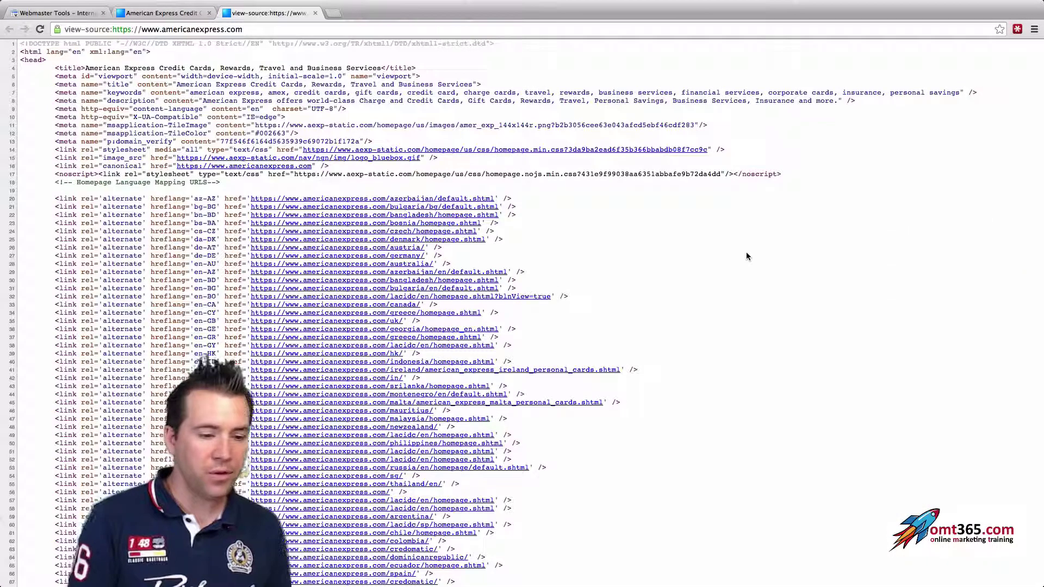
pyautogui.scroll(-3, 734, 253)
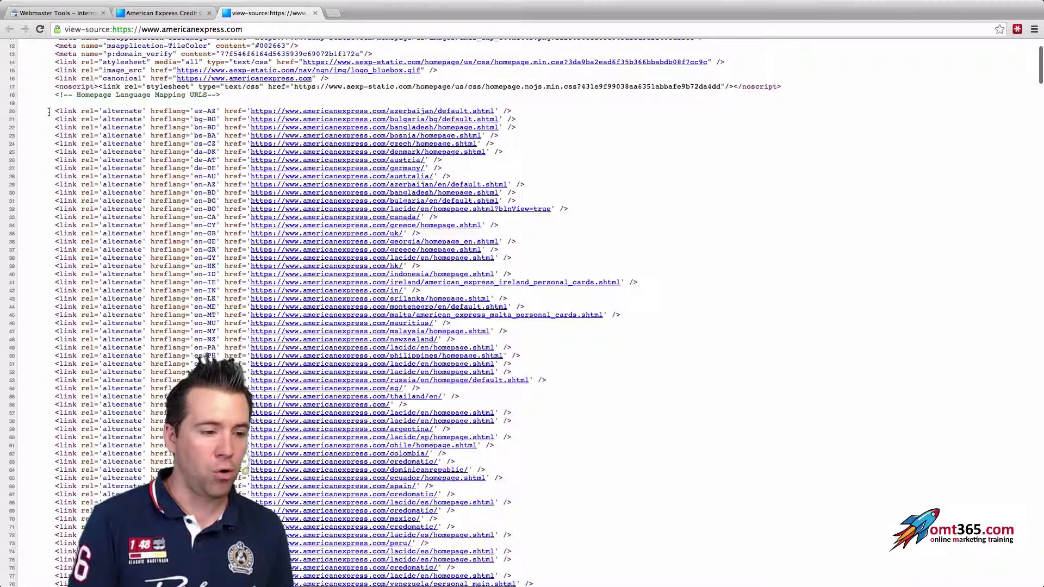
pyautogui.moveTo(49, 112); pyautogui.dragTo(701, 410)
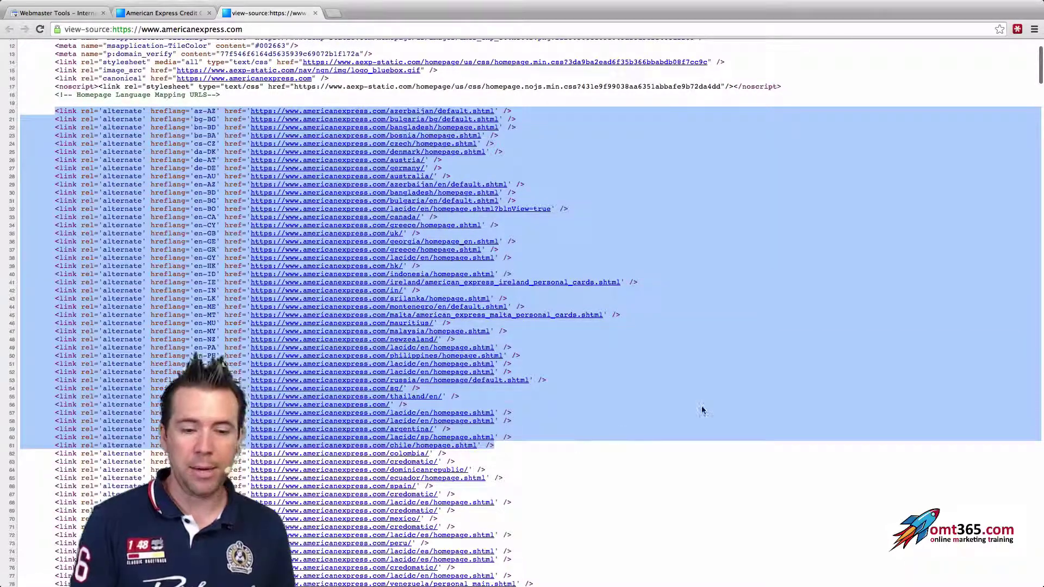
pyautogui.click(701, 411)
pyautogui.scroll(3, 720, 386)
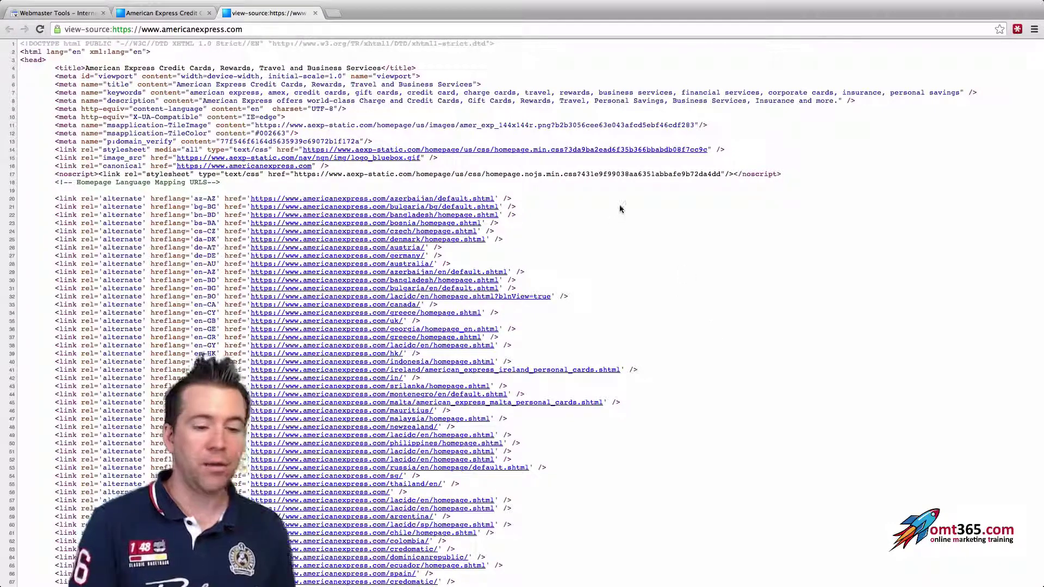
# Step: Highlight the 'az' code of the first hreflang and follow the azerbaijan/default.shtml link
pyautogui.moveTo(194, 198); pyautogui.dragTo(210, 199)
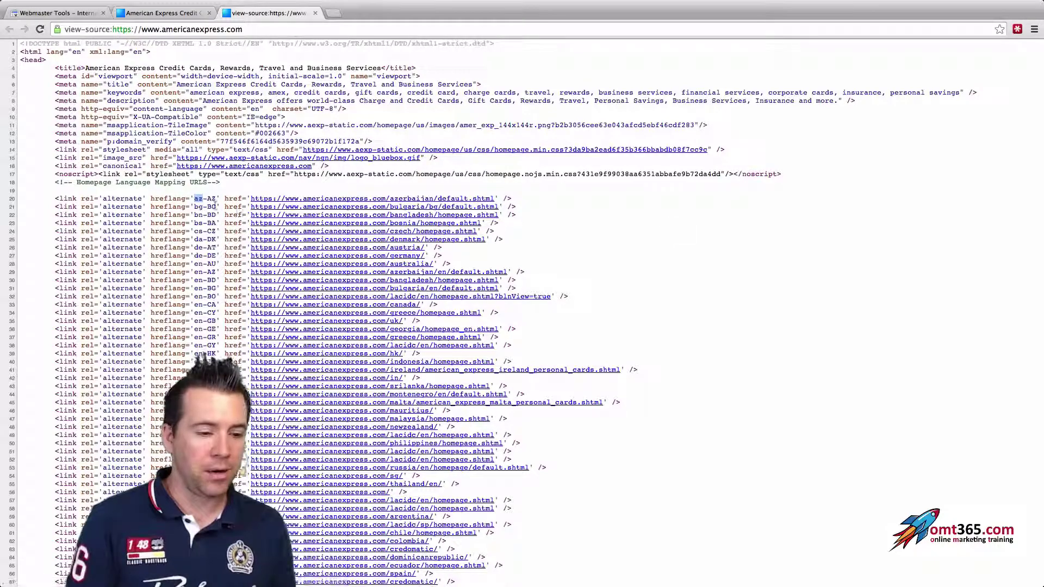
pyautogui.click(210, 208)
pyautogui.scroll(-7, 210, 207)
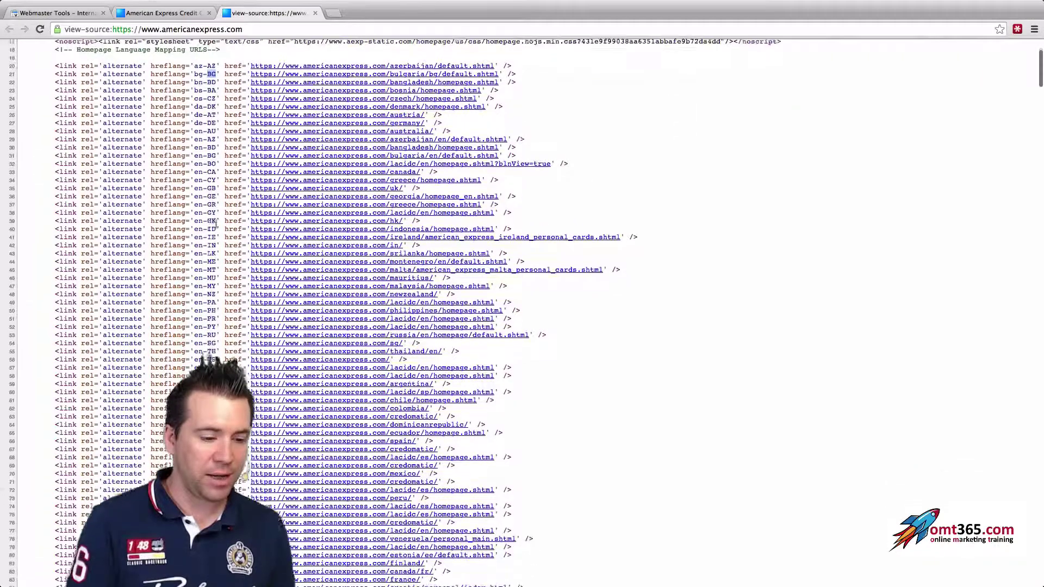
pyautogui.scroll(-1, 216, 220)
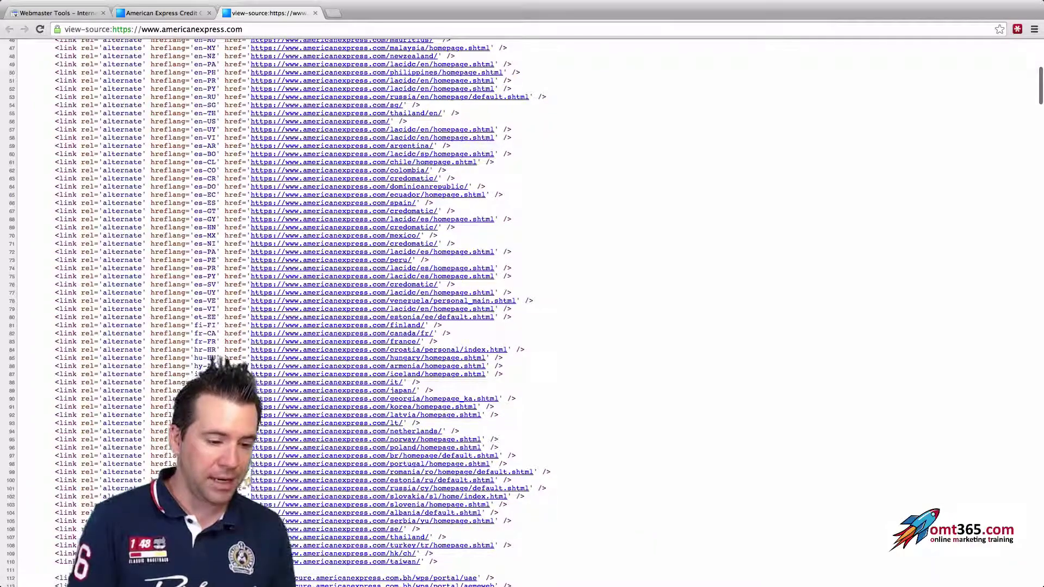
pyautogui.scroll(6, 559, 280)
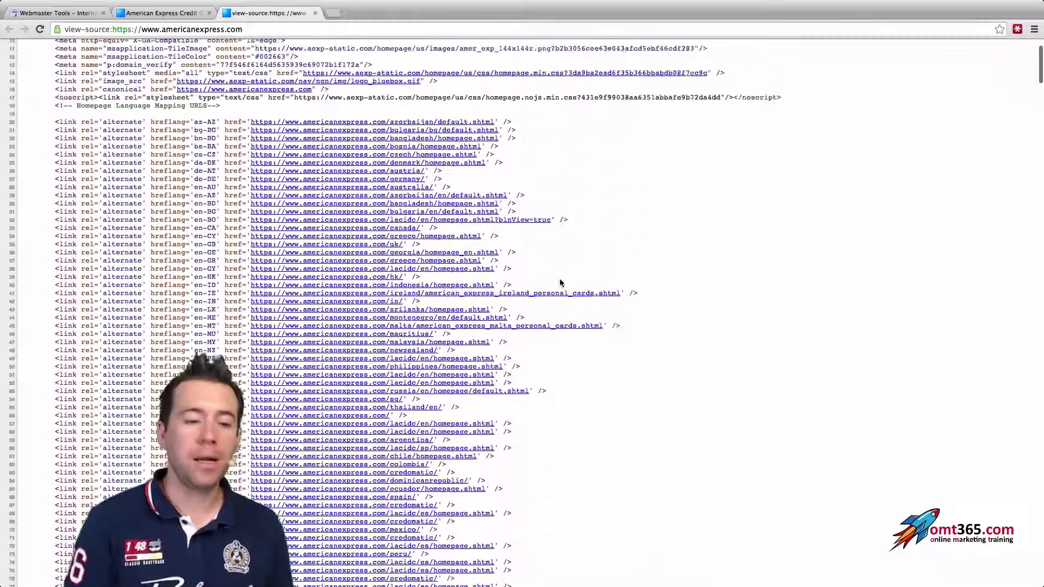
pyautogui.scroll(2, 560, 280)
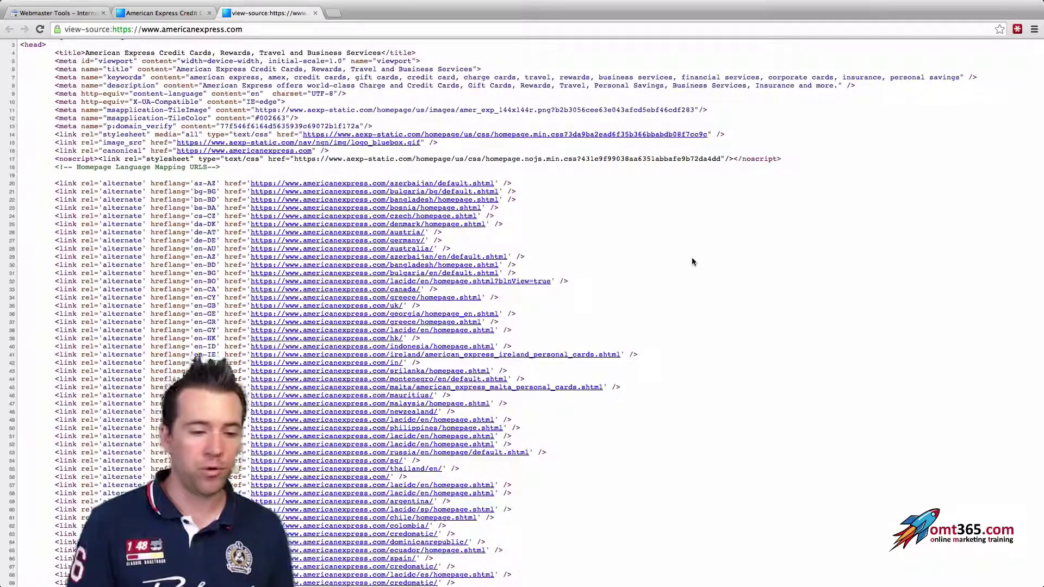
pyautogui.click(444, 184)
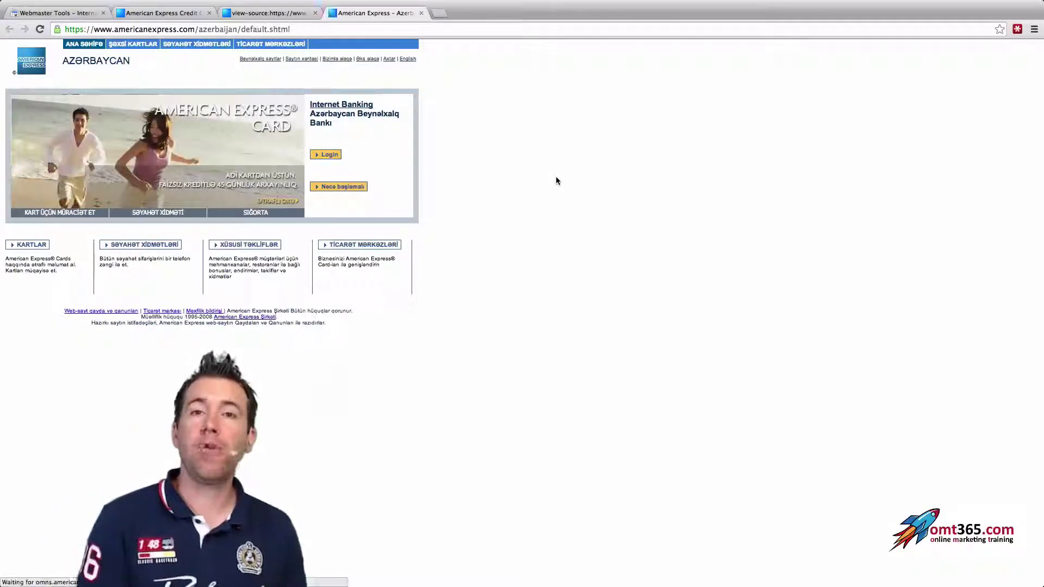
# Step: Try translating the Azerbaijan page to English, then view its source's hreflang alternate links
pyautogui.rightClick(503, 188)
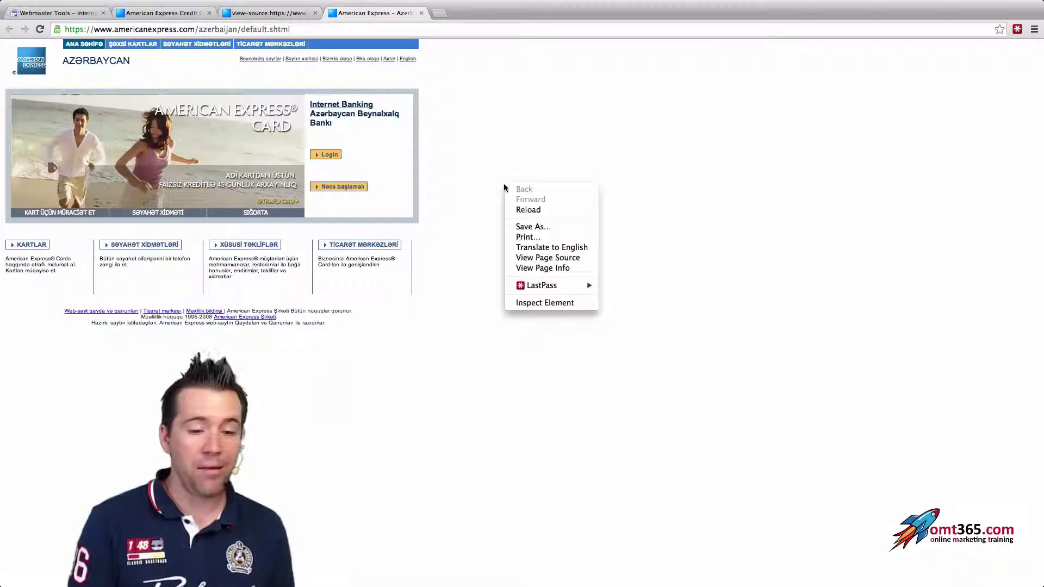
pyautogui.click(596, 252)
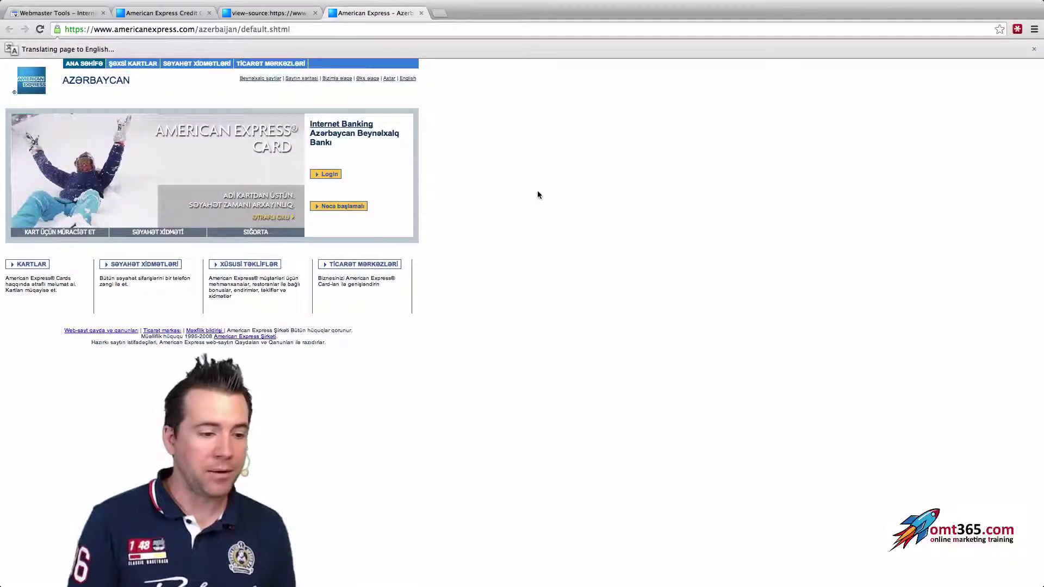
pyautogui.rightClick(482, 174)
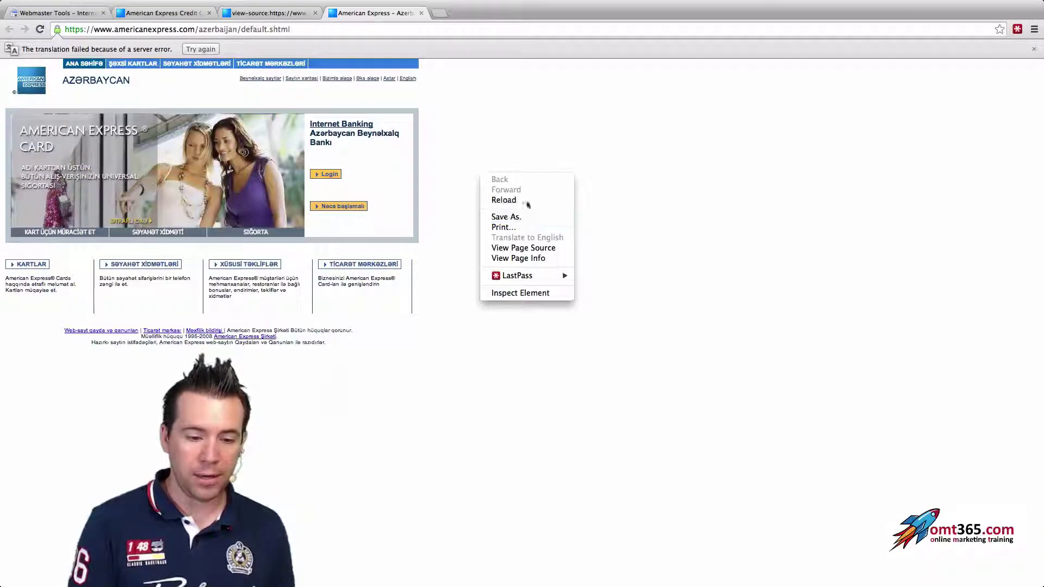
pyautogui.click(523, 248)
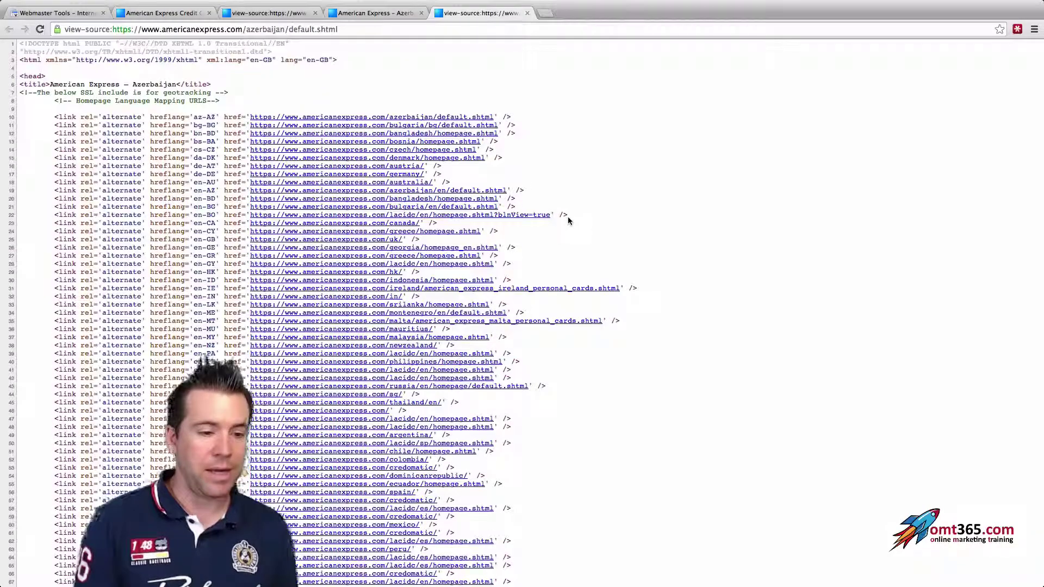
pyautogui.scroll(-3, 533, 194)
pyautogui.scroll(3, 445, 178)
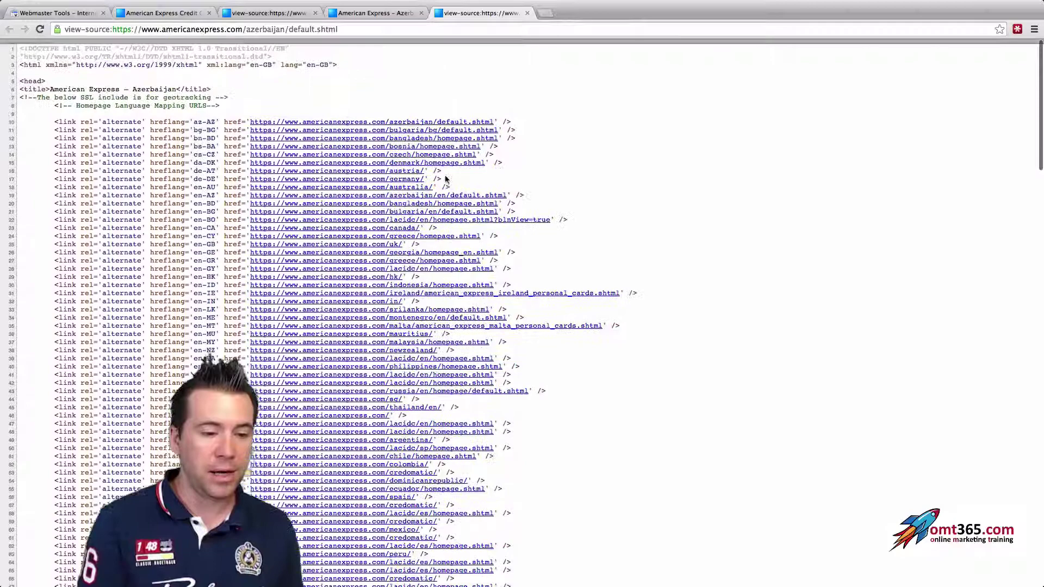
pyautogui.scroll(-10, 488, 203)
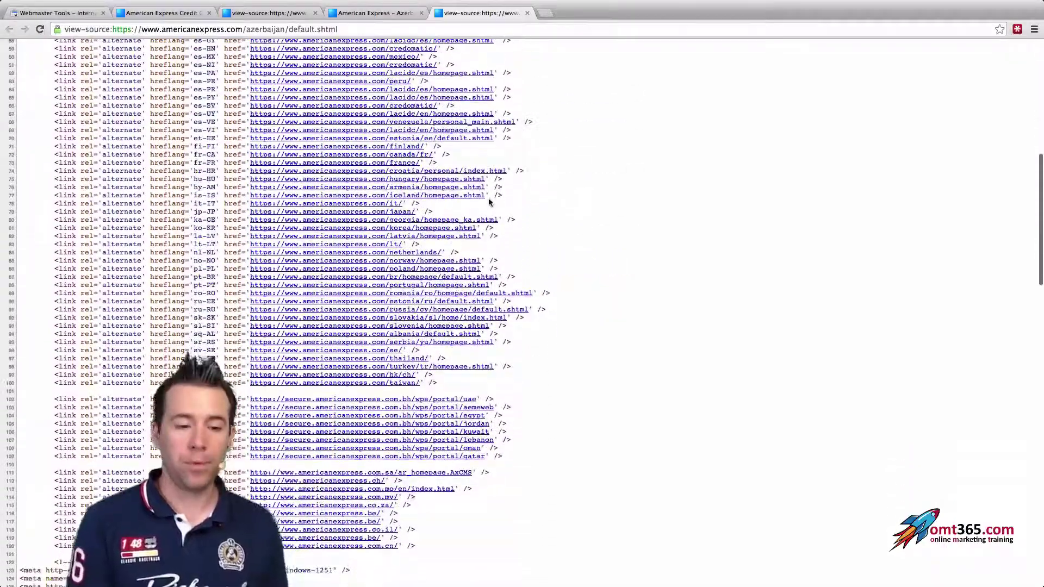
pyautogui.scroll(10, 488, 202)
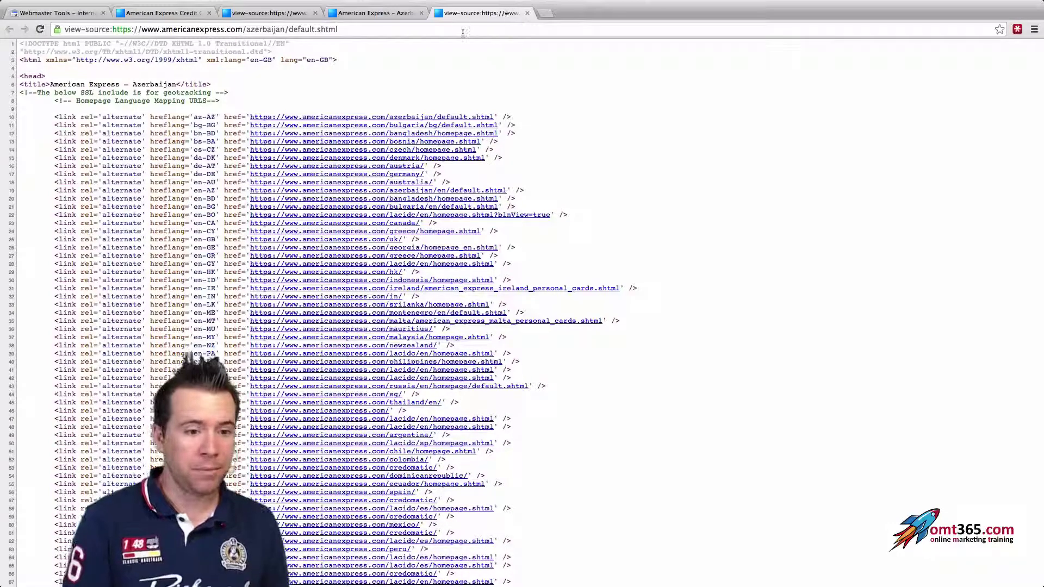
# Step: Back in Webmaster Tools, highlight 'de-DE' in the error heading and return to International Targeting
pyautogui.click(51, 15)
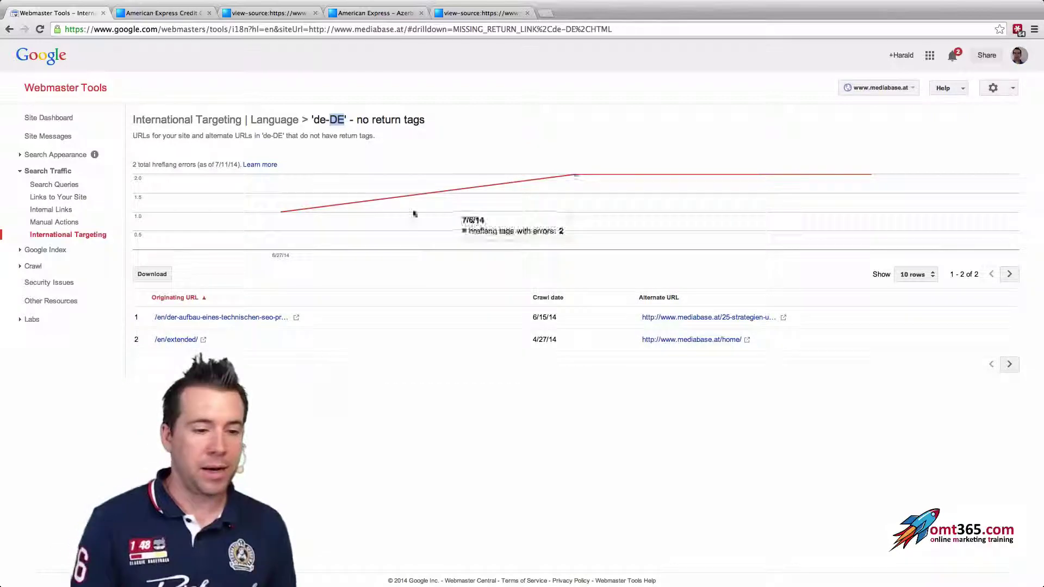
pyautogui.click(345, 119)
pyautogui.moveTo(346, 119); pyautogui.dragTo(314, 120)
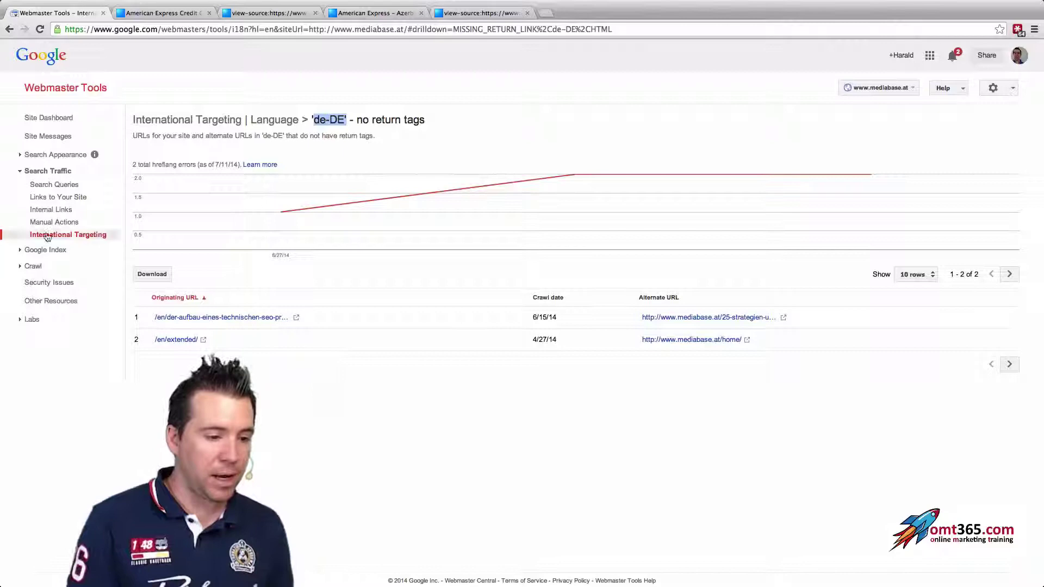
pyautogui.click(90, 238)
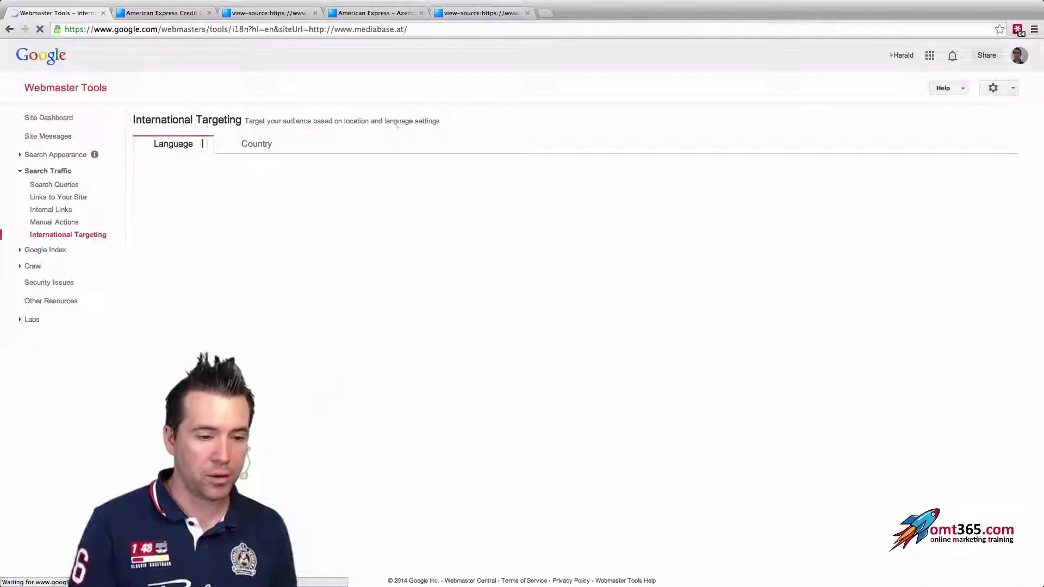
# Step: Show the Country targeting tab and highlight the target country Austria
pyautogui.click(259, 153)
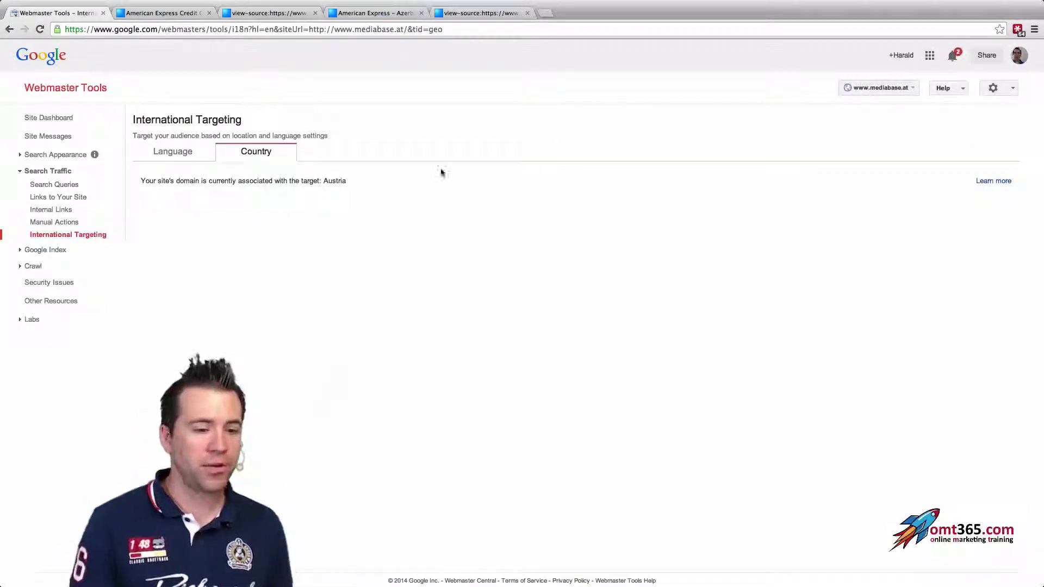
pyautogui.moveTo(321, 181); pyautogui.dragTo(359, 181)
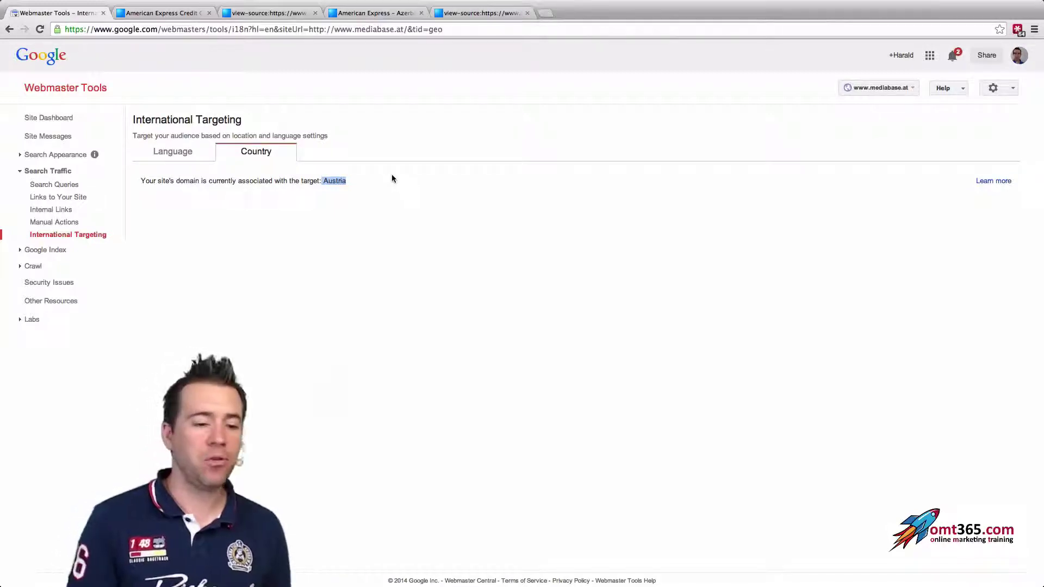
pyautogui.moveTo(325, 181); pyautogui.dragTo(398, 179)
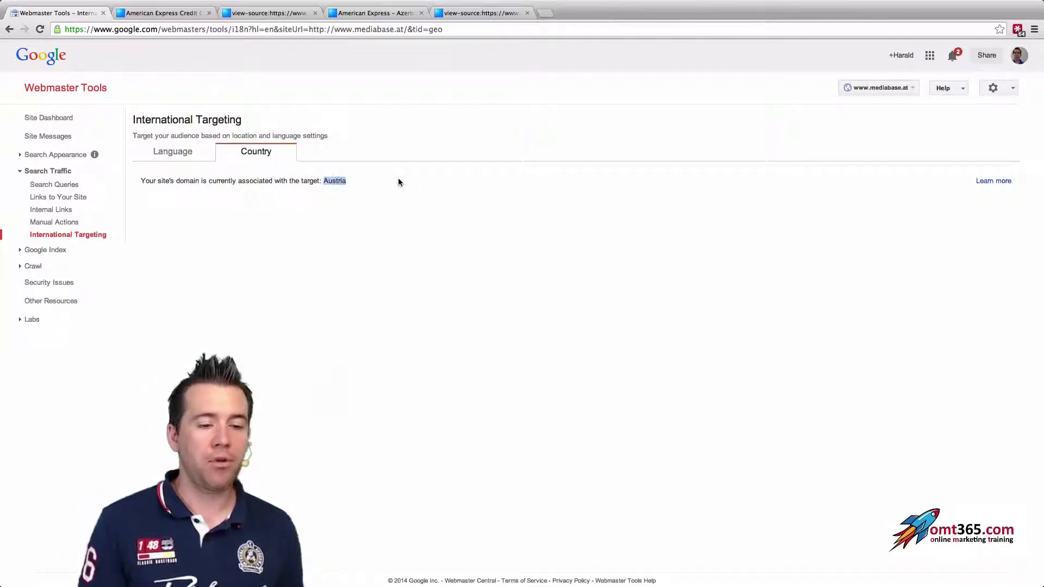